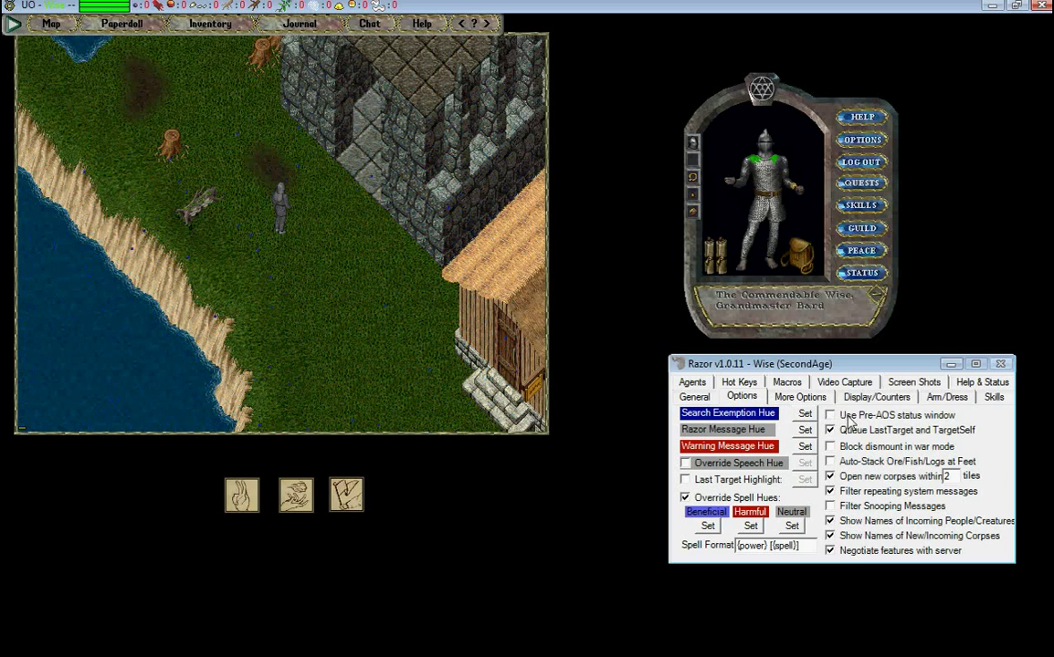
Show the Character Status window, place it over the game view, and close it
left_click(860, 274)
left_click_drag(856, 354, 377, 380)
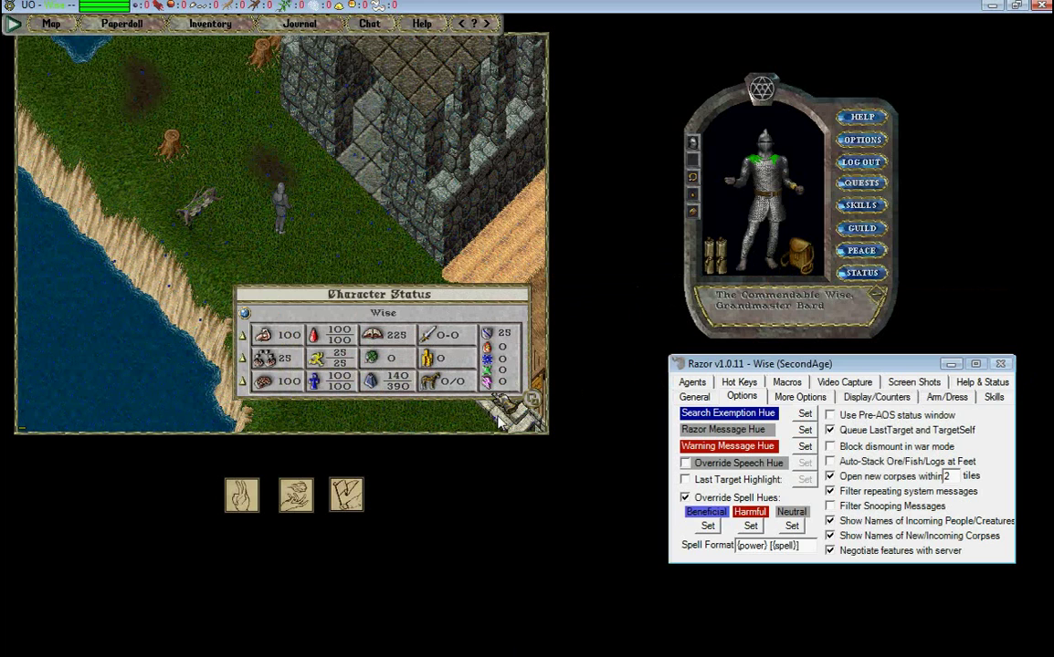
right_click(478, 387)
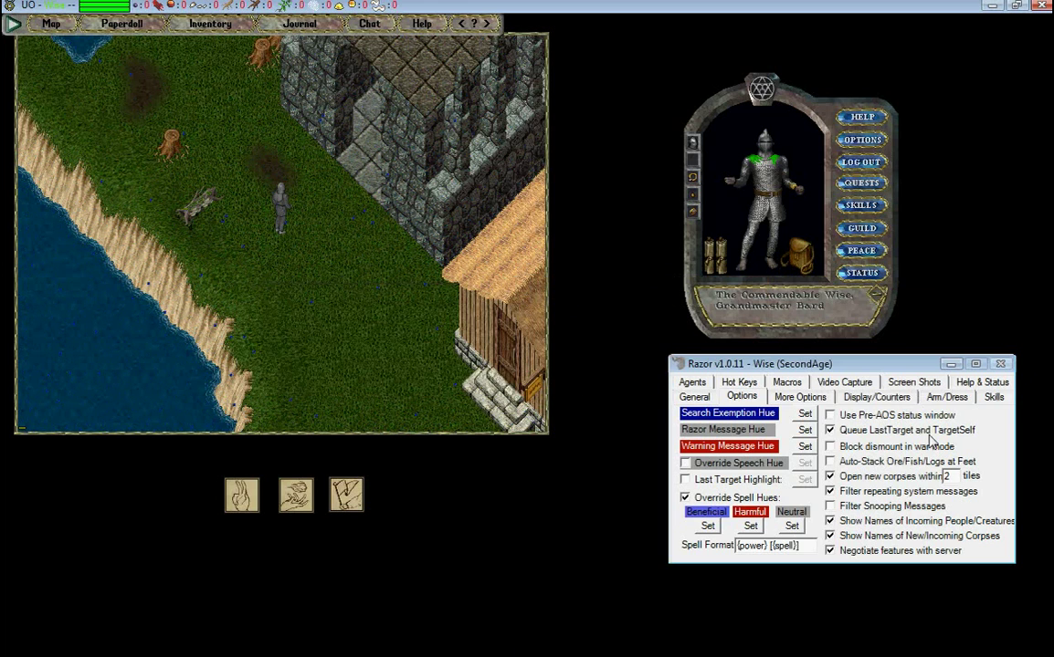
Enable the Pre-AOS status window in Razor and acknowledge the note about reopening the status bar
left_click(830, 415)
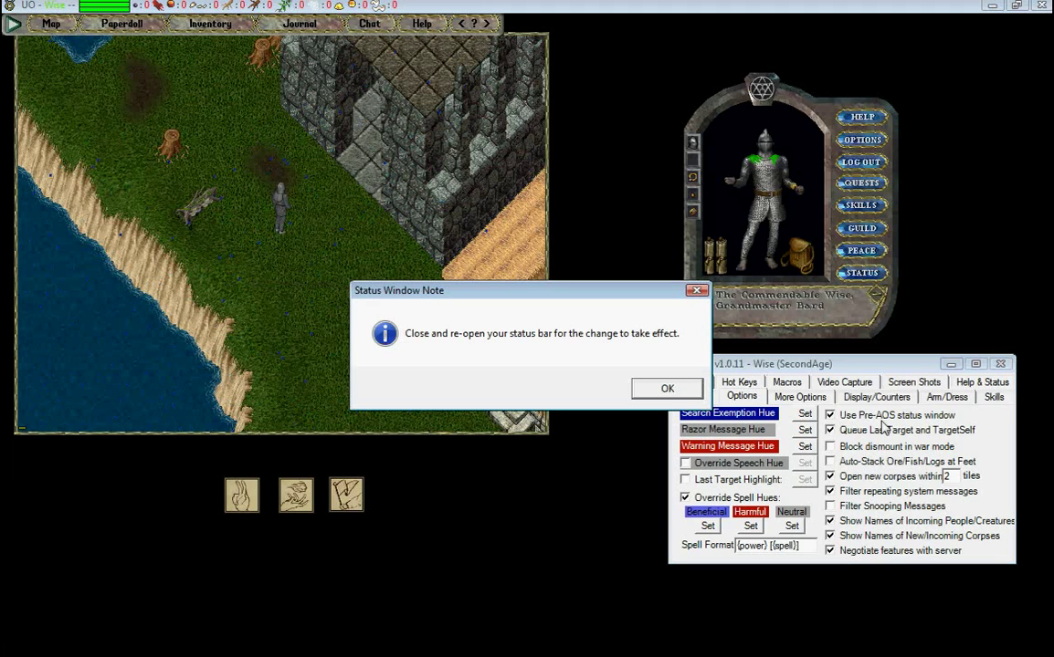
left_click(664, 392)
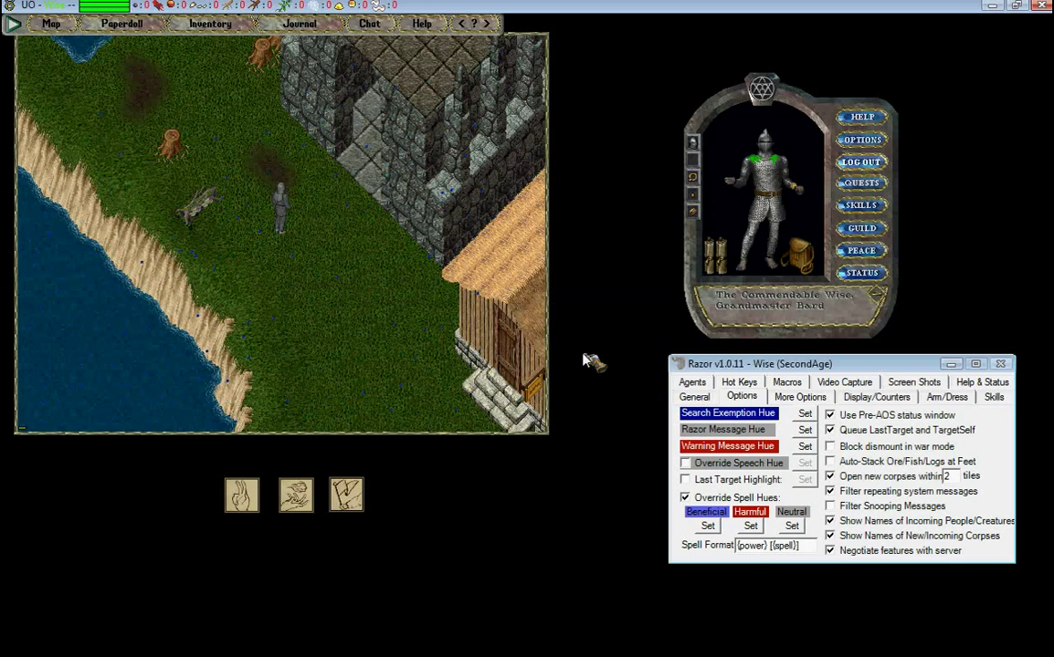
Log back in to Ultima Online by entering the account password and continue to the character selection
left_click(565, 366)
type("***")
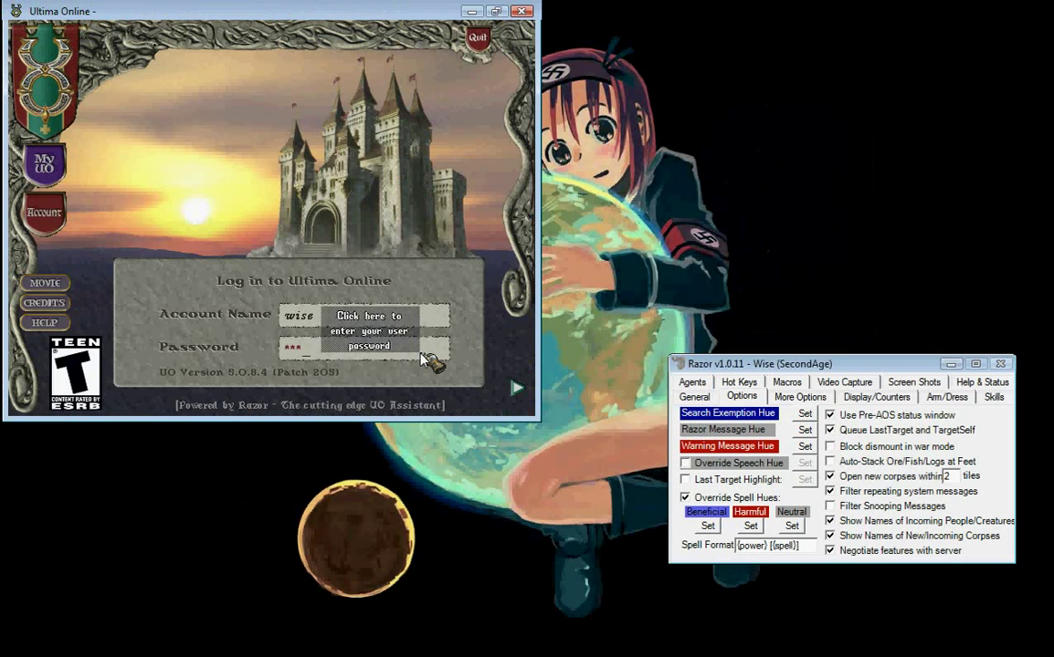
type("***")
key("Return")
key("Return")
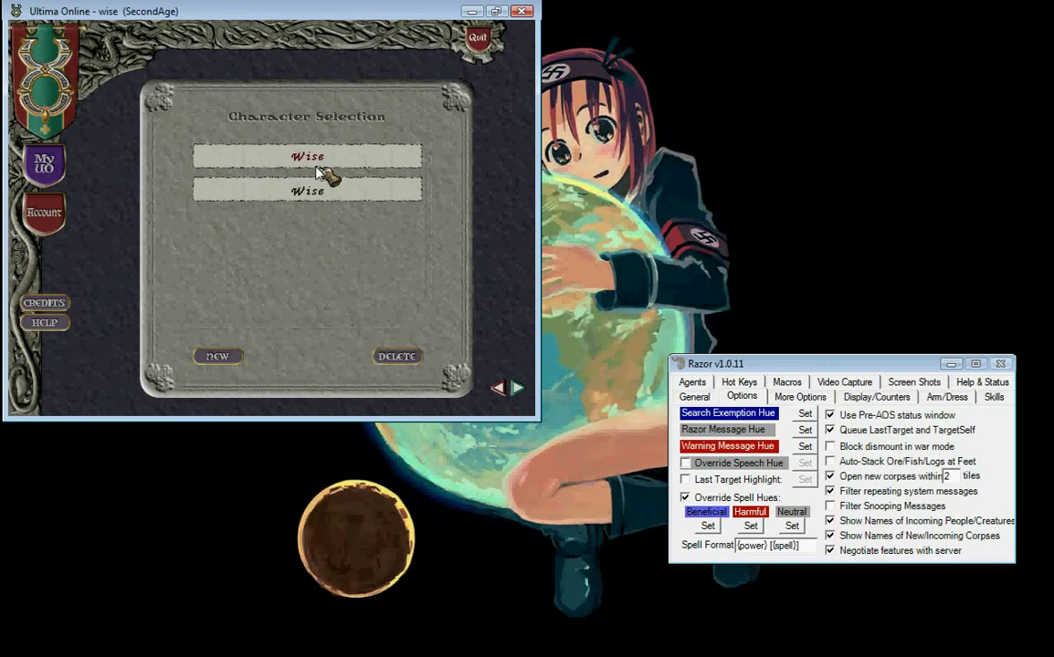
Enter the game with the first listed character and dismiss the Message of the Day
double_click(319, 171)
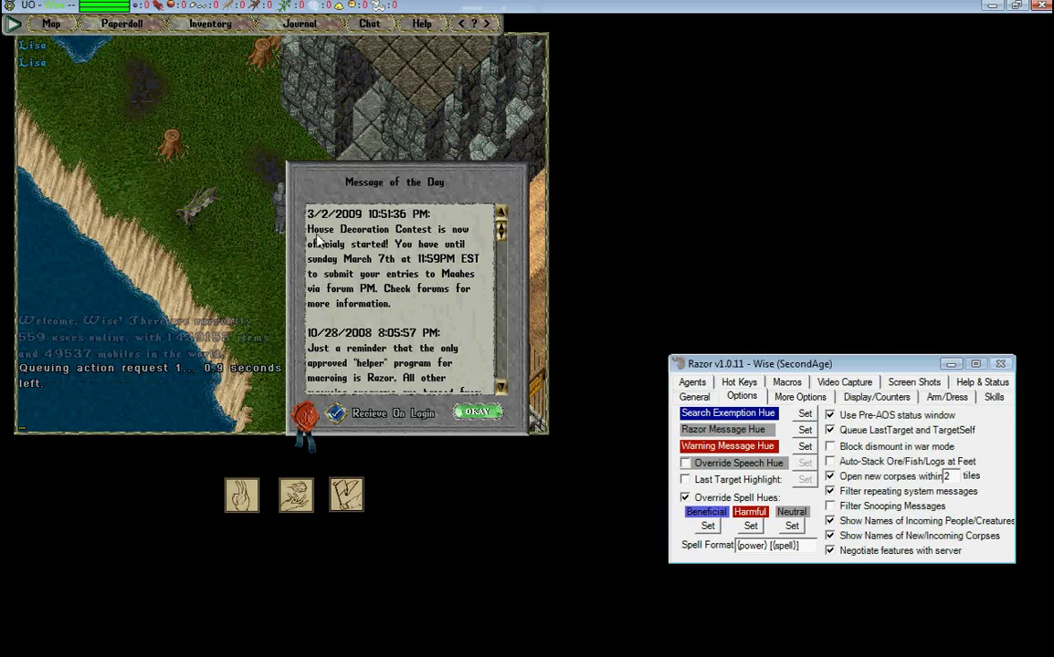
right_click(401, 258)
right_click(391, 242)
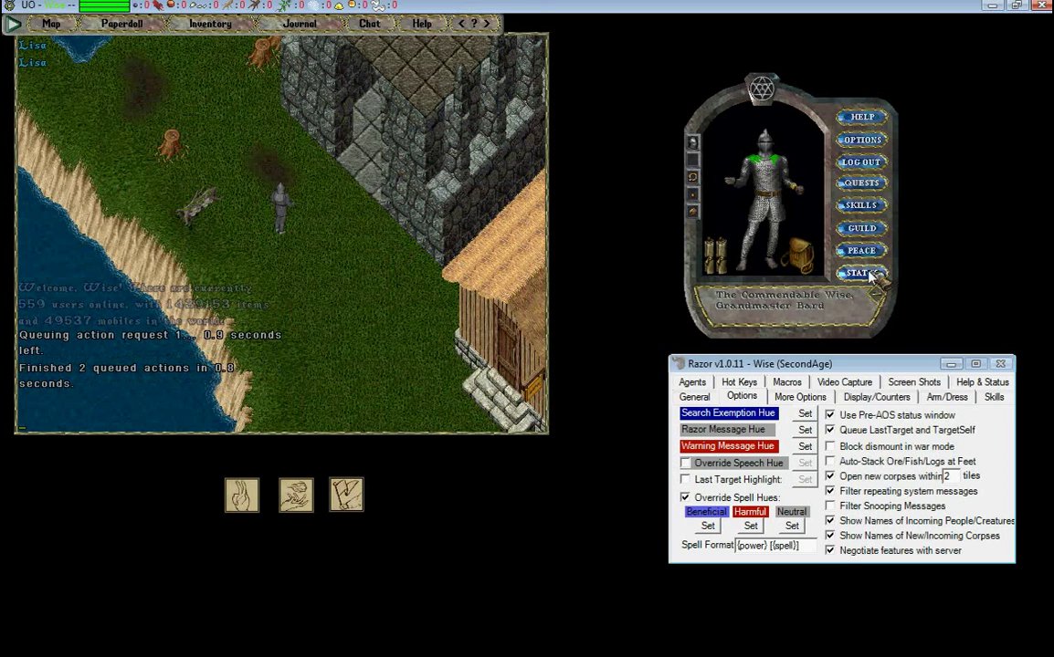
Reopen the Character Status window in the old style, place it below the game view, and close it
left_click_drag(875, 278, 570, 408)
left_click_drag(570, 408, 555, 546)
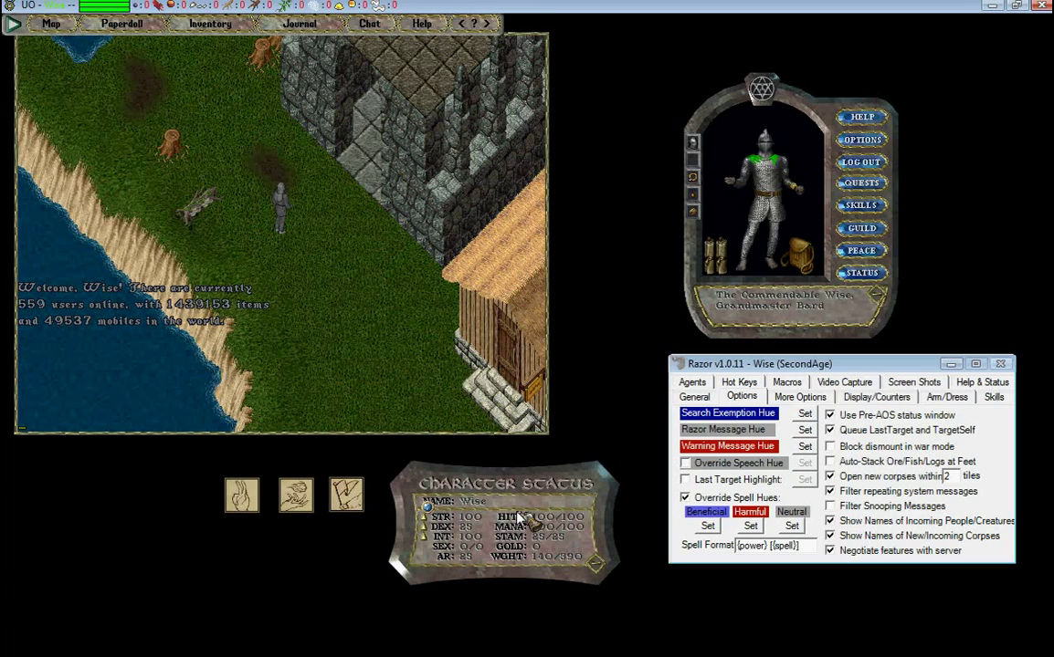
right_click(486, 514)
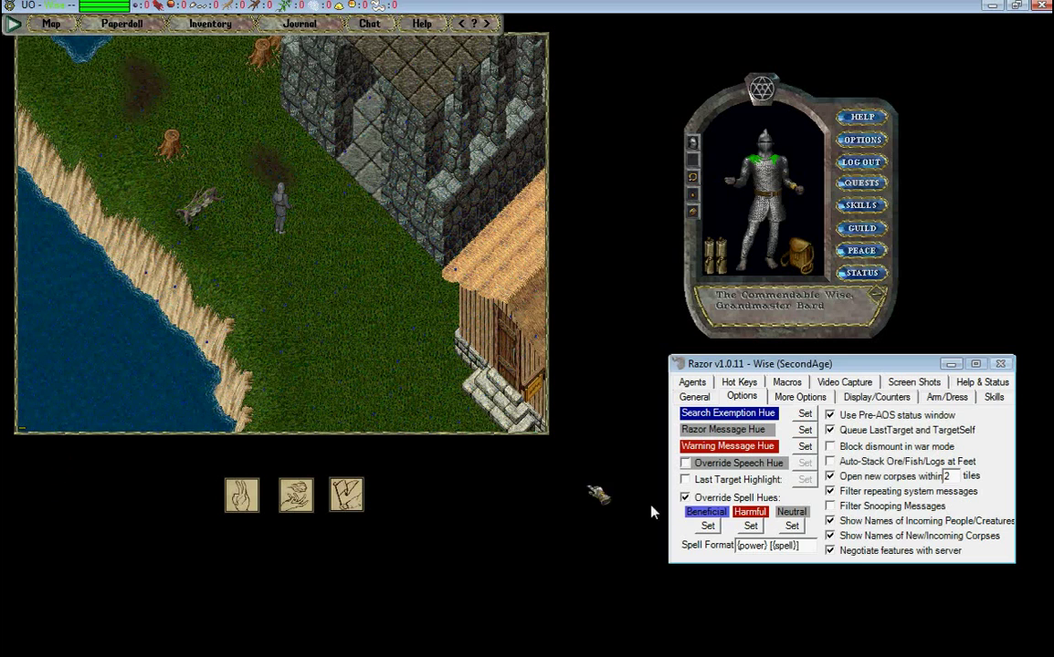
Shift the paperdoll slightly and walk the character around the wooden house, ending near the robed figure by the cliff
left_click_drag(721, 103, 678, 99)
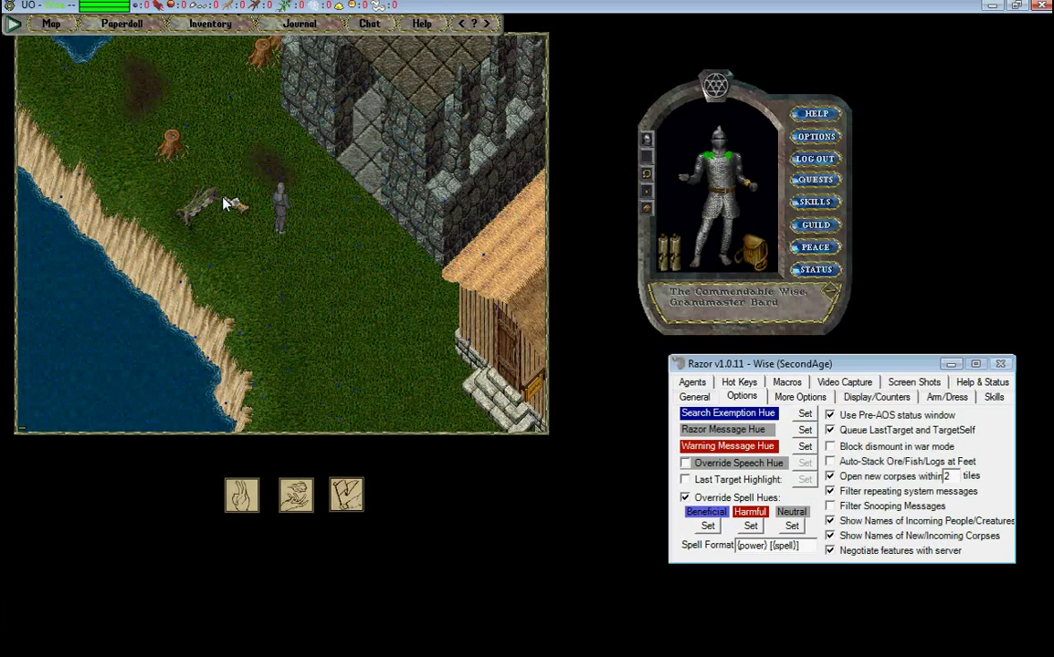
right_click(167, 113)
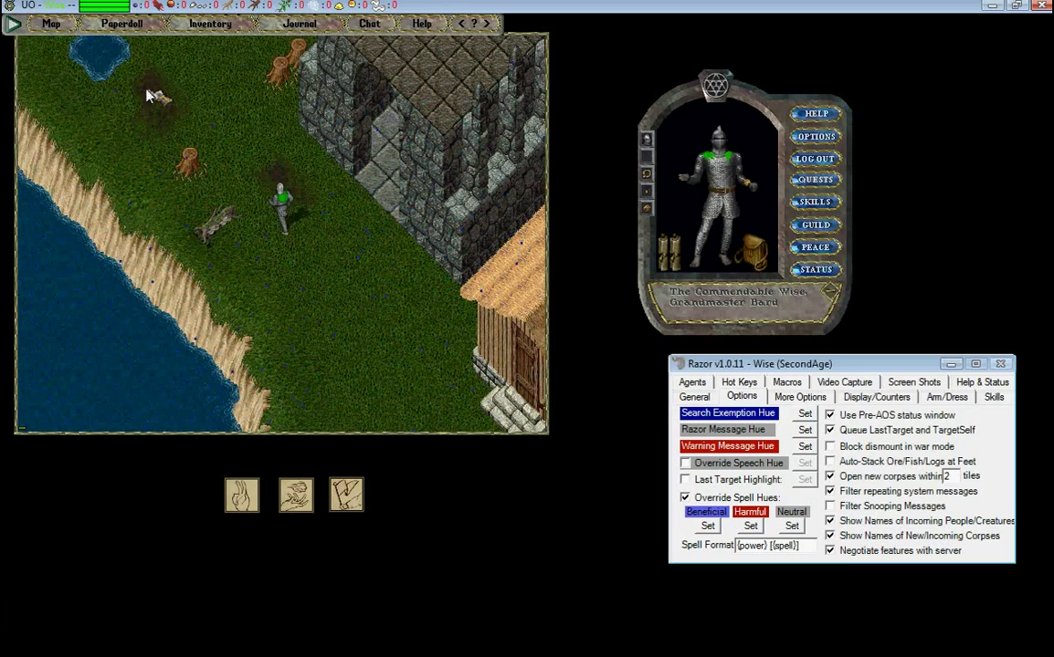
right_click(393, 313)
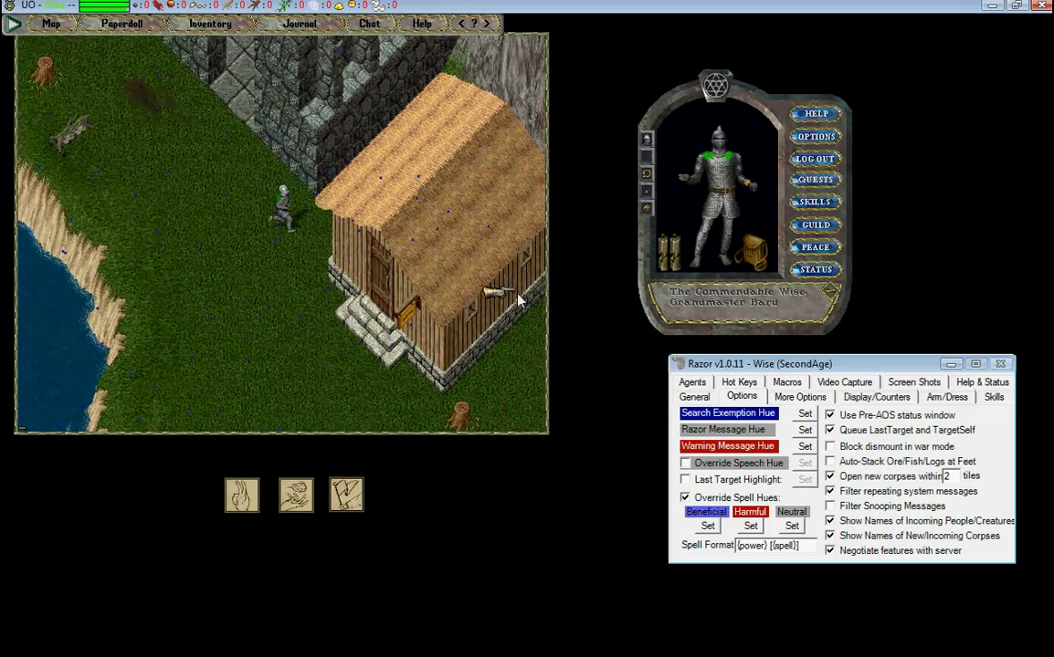
right_click(352, 390)
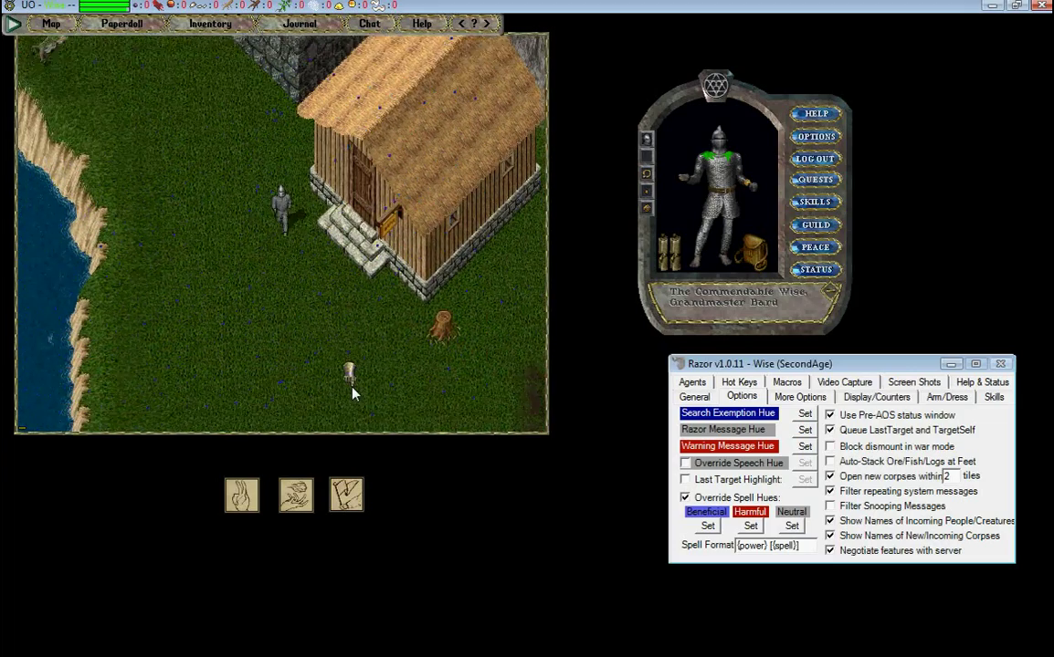
left_click_drag(508, 414, 91, 86)
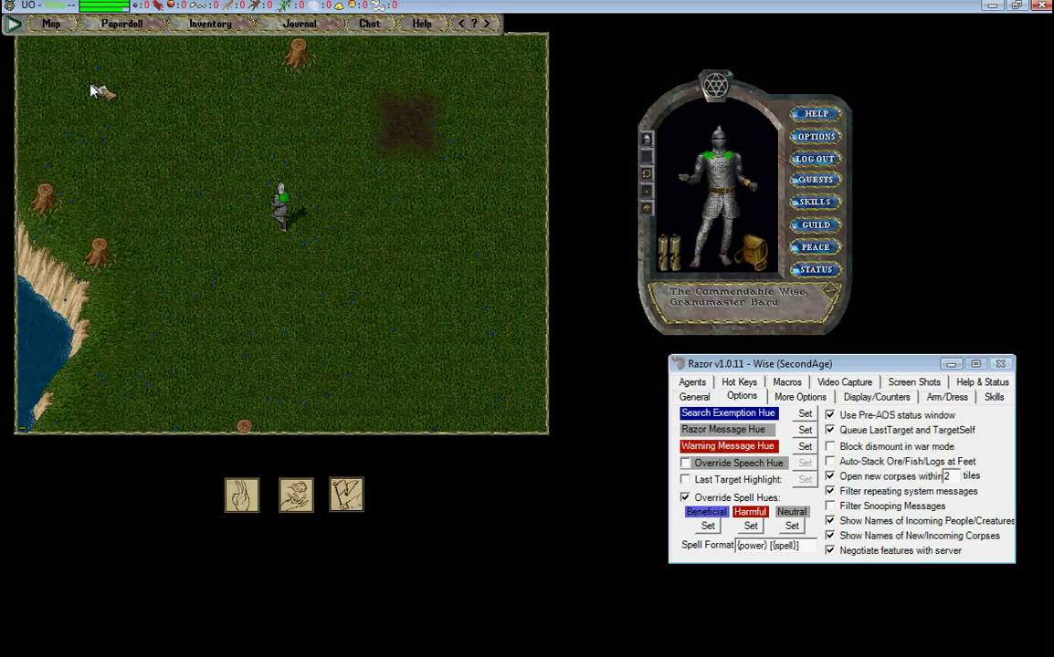
mouse_move(91, 87)
left_mouse_down()
mouse_move(244, 81)
mouse_move(153, 89)
mouse_move(228, 73)
mouse_move(228, 99)
mouse_move(196, 134)
mouse_move(266, 134)
mouse_move(271, 105)
left_mouse_up()
Inspect the robed figure's paperdoll, close it with the health bar, and walk back beside the stone building
double_click(264, 88)
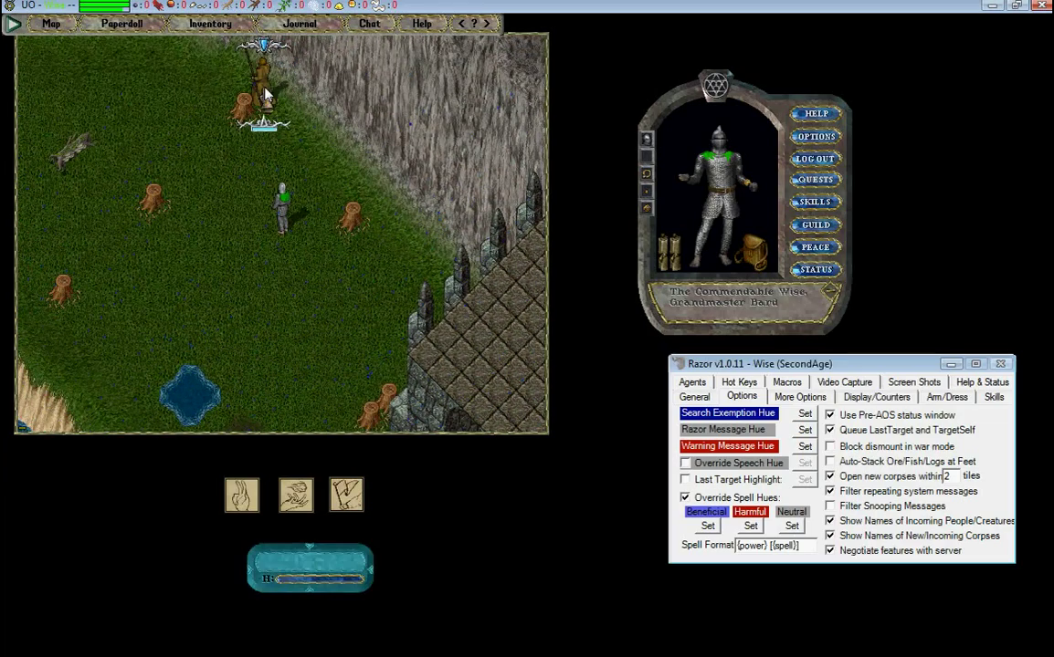
mouse_move(967, 265)
left_mouse_down()
mouse_move(599, 527)
mouse_move(557, 600)
left_mouse_up()
right_click(555, 600)
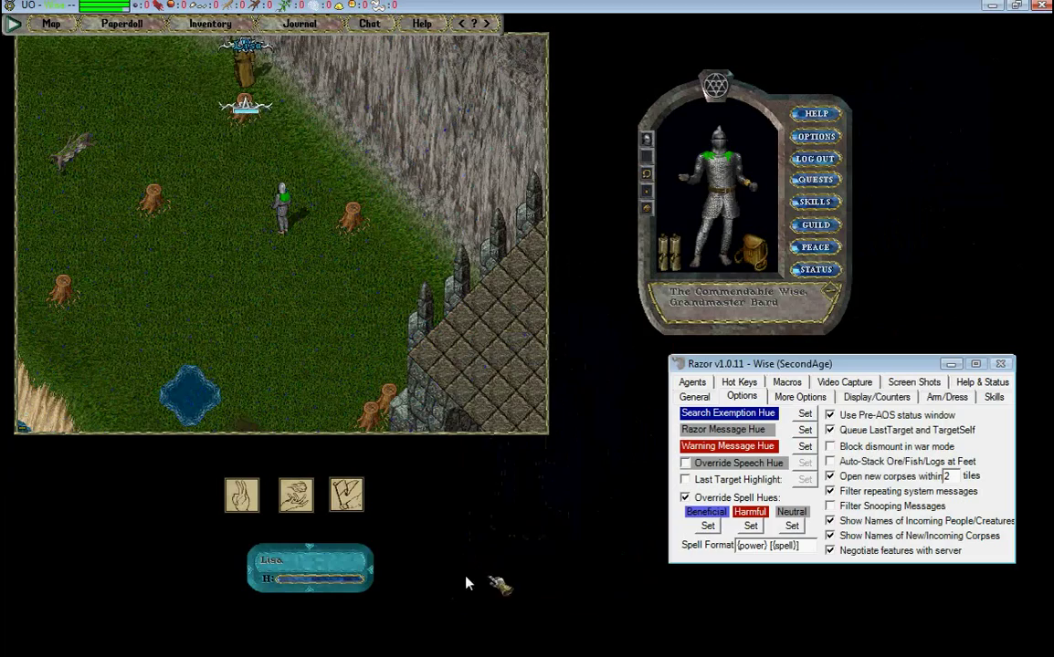
right_click(331, 561)
mouse_move(271, 374)
left_mouse_down()
mouse_move(276, 384)
mouse_move(413, 392)
mouse_move(293, 392)
mouse_move(370, 351)
mouse_move(270, 265)
left_mouse_up()
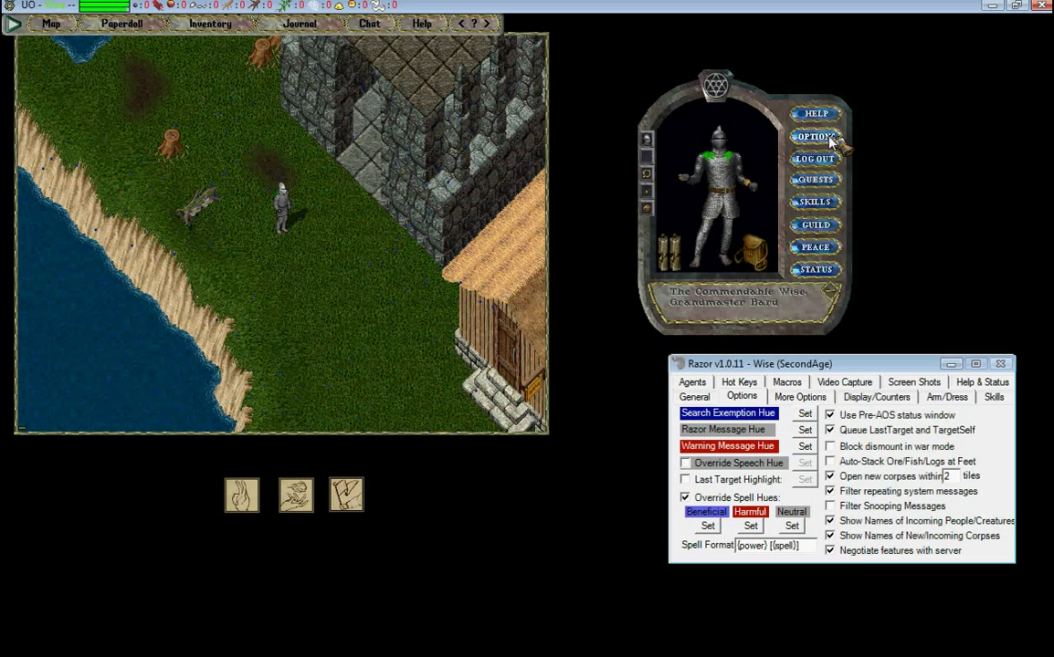
Open the colour setting for the Warning Message Hue and close it again
left_click(807, 446)
left_click(862, 497)
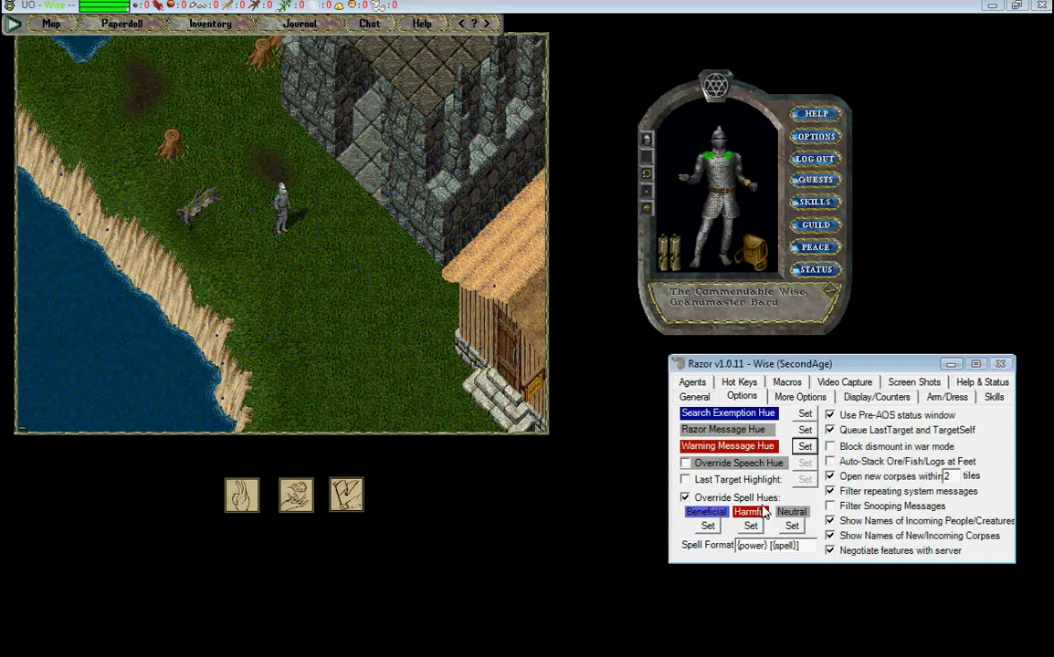
Demonstrate the spell hues by casting Bless, a harmful spell and Recall, targeting your own character
double_click(242, 497)
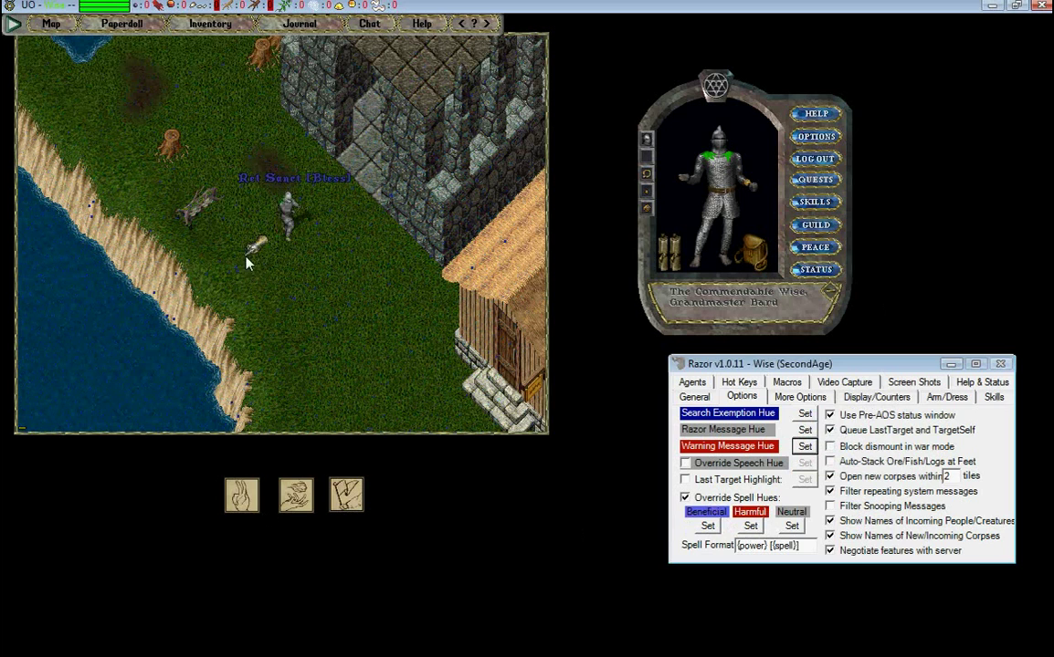
left_click(285, 188)
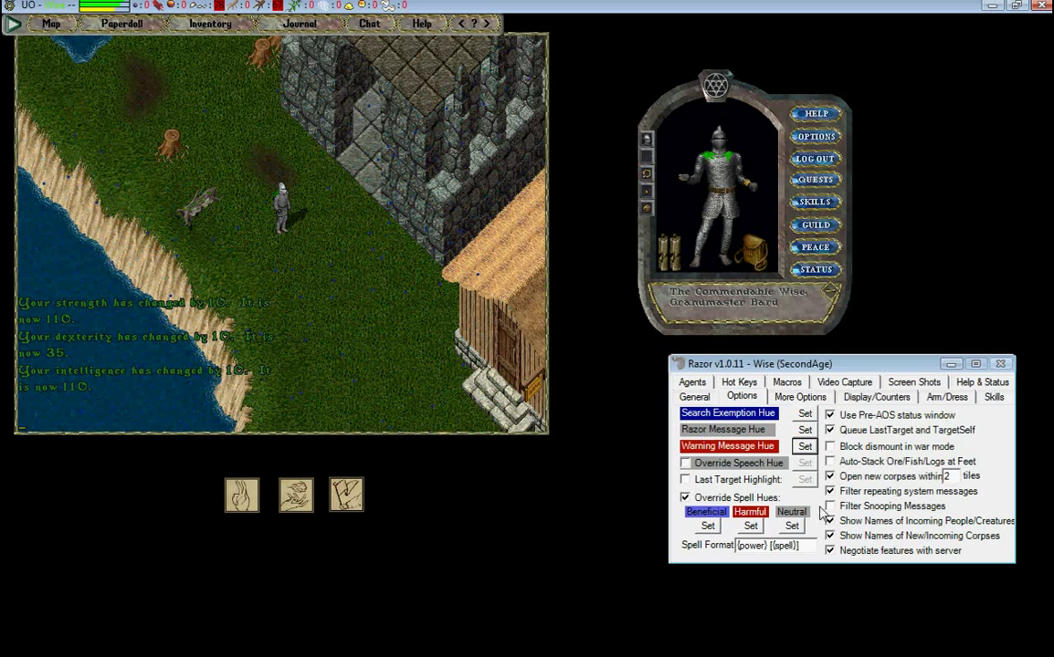
double_click(302, 500)
left_click(283, 212)
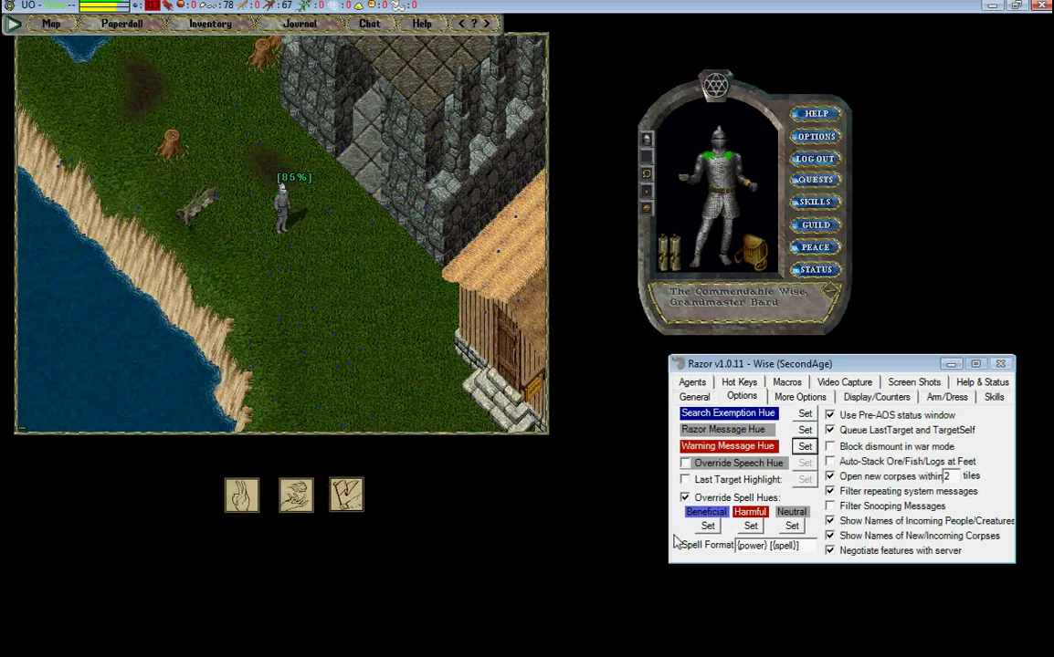
double_click(342, 493)
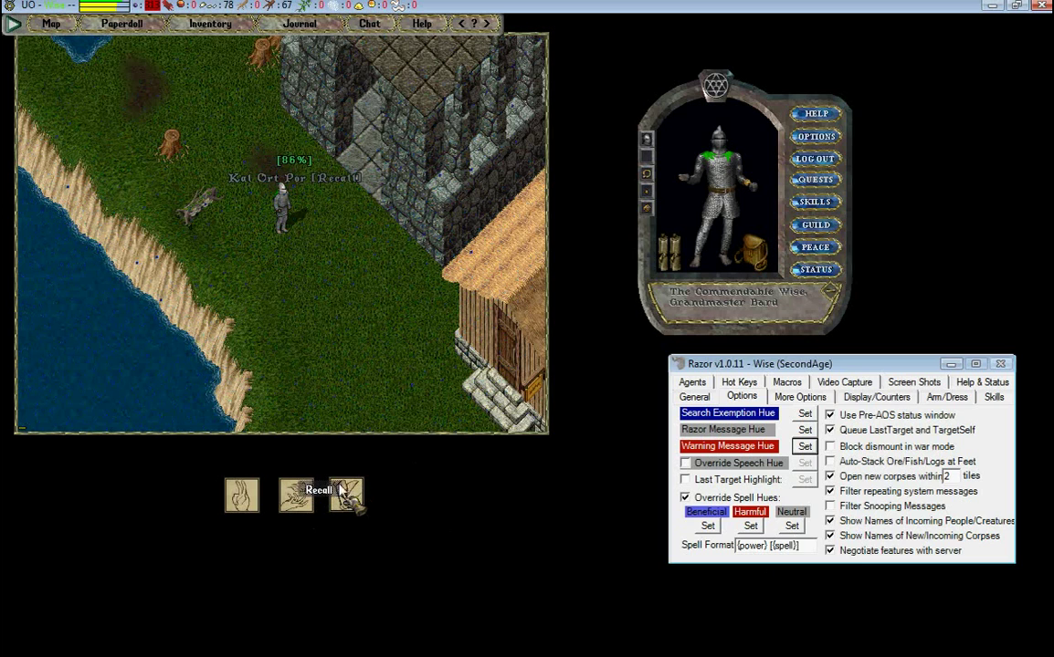
left_click(282, 209)
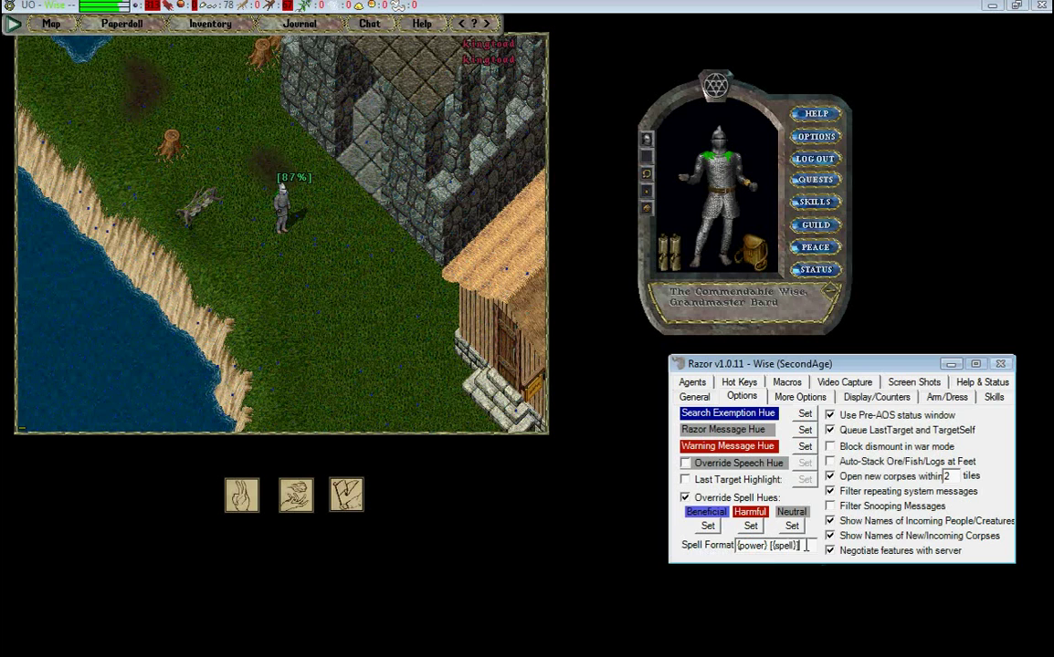
Highlight the {power} part of the Spell Format and clear the selection, moving the character away from the attack
double_click(750, 545)
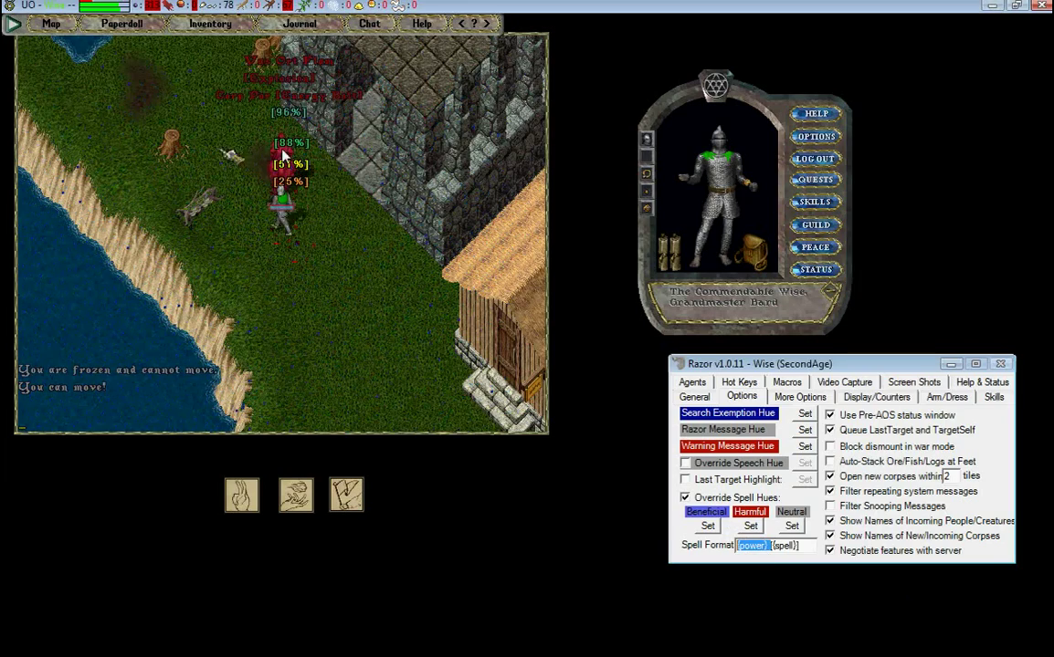
right_click(430, 346)
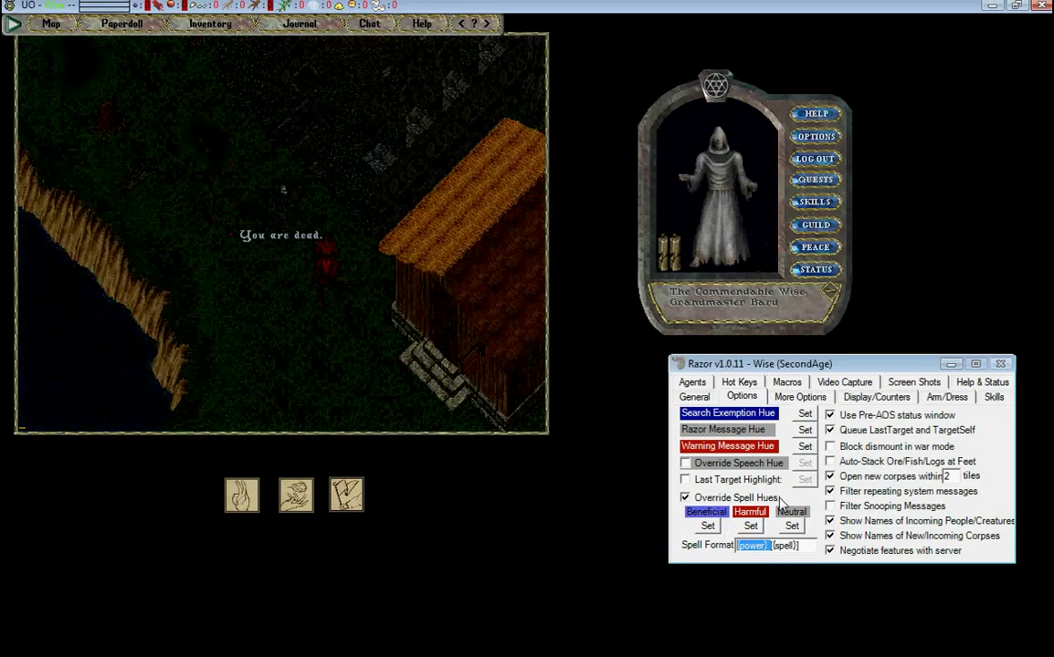
left_click(794, 546)
Report the attacking player as a murderer without a bounty and walk the ghost around near the corpse
right_click(233, 216)
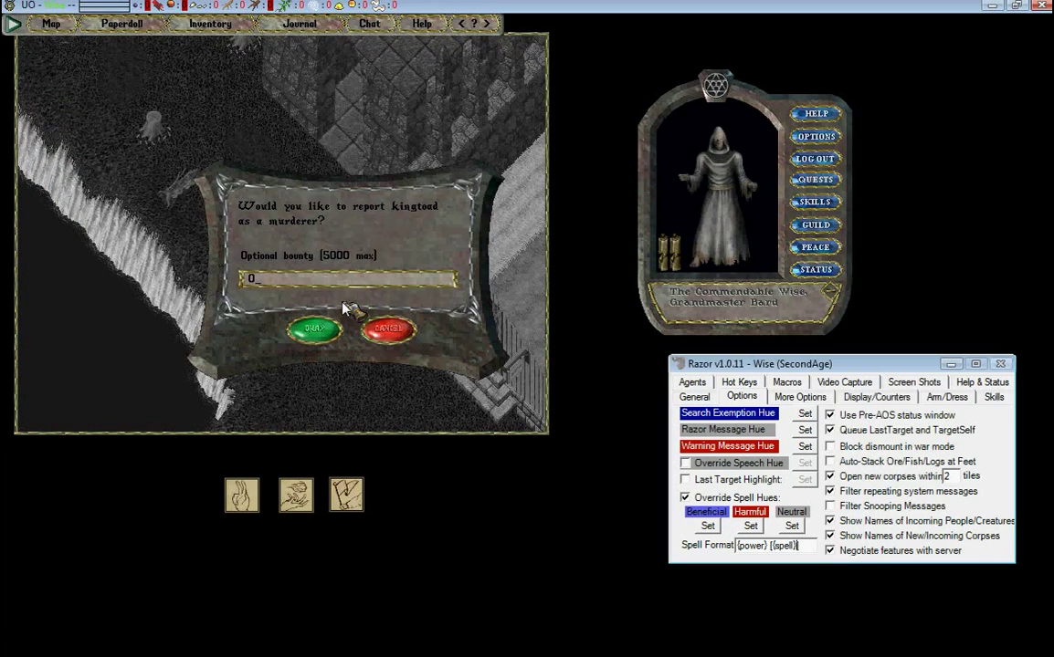
left_click(310, 327)
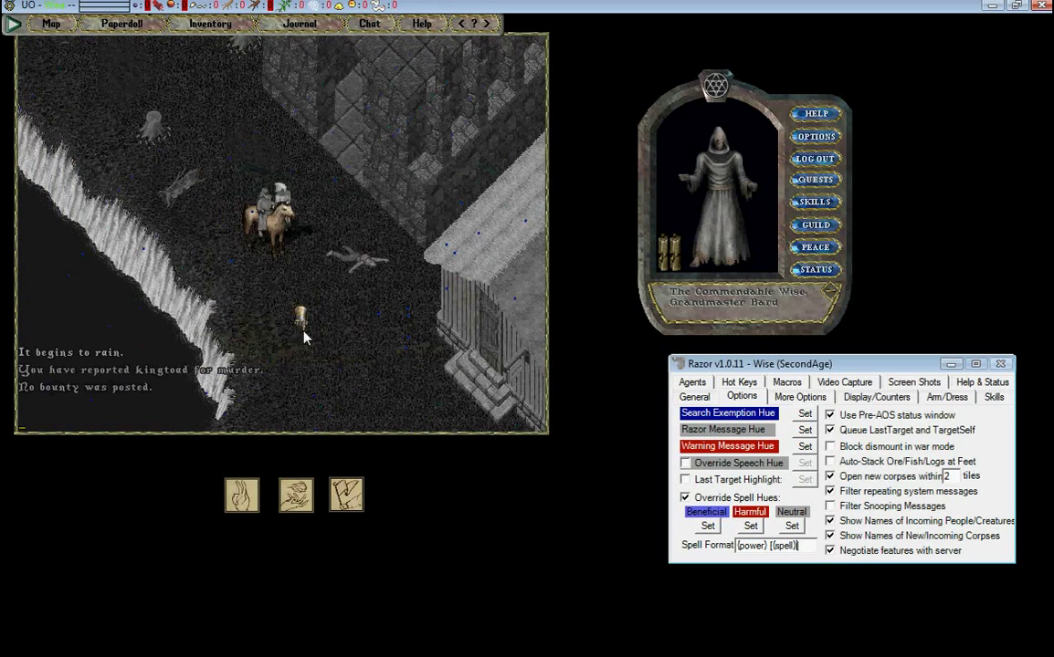
key("Left")
right_click(219, 160)
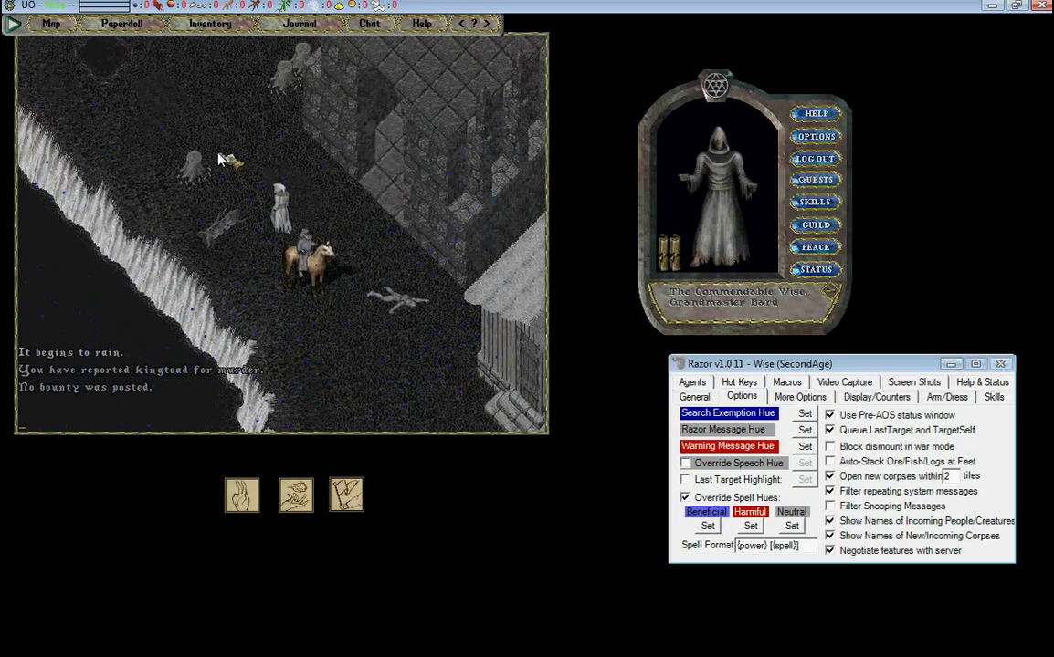
right_click(325, 281)
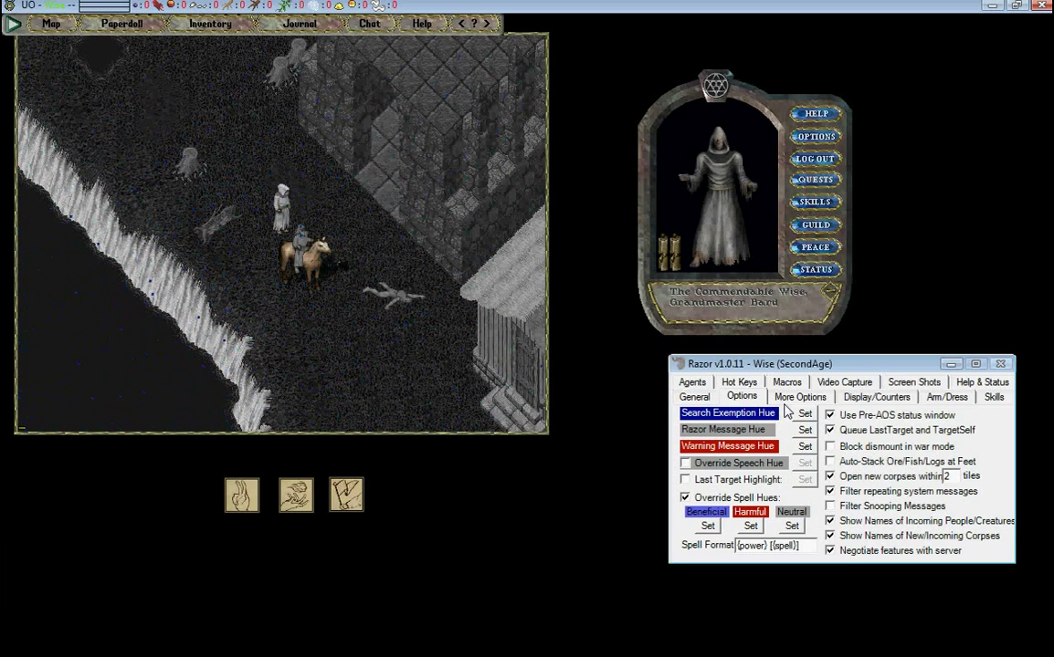
Move the Razor window slightly closer to the game view and display the More Options settings
left_click_drag(781, 365, 748, 357)
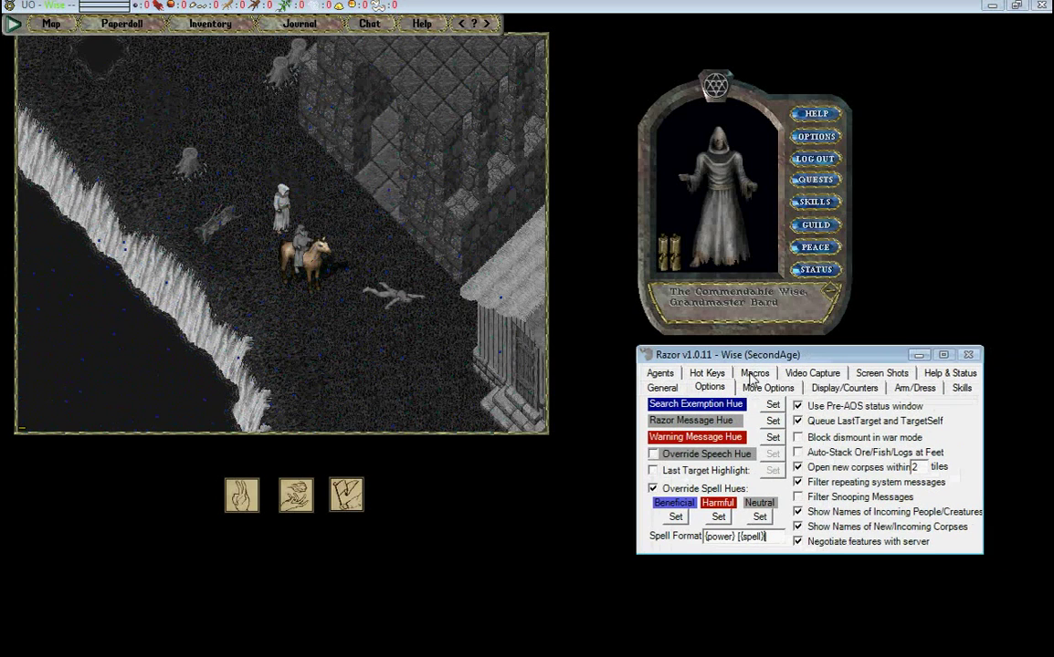
left_click(756, 388)
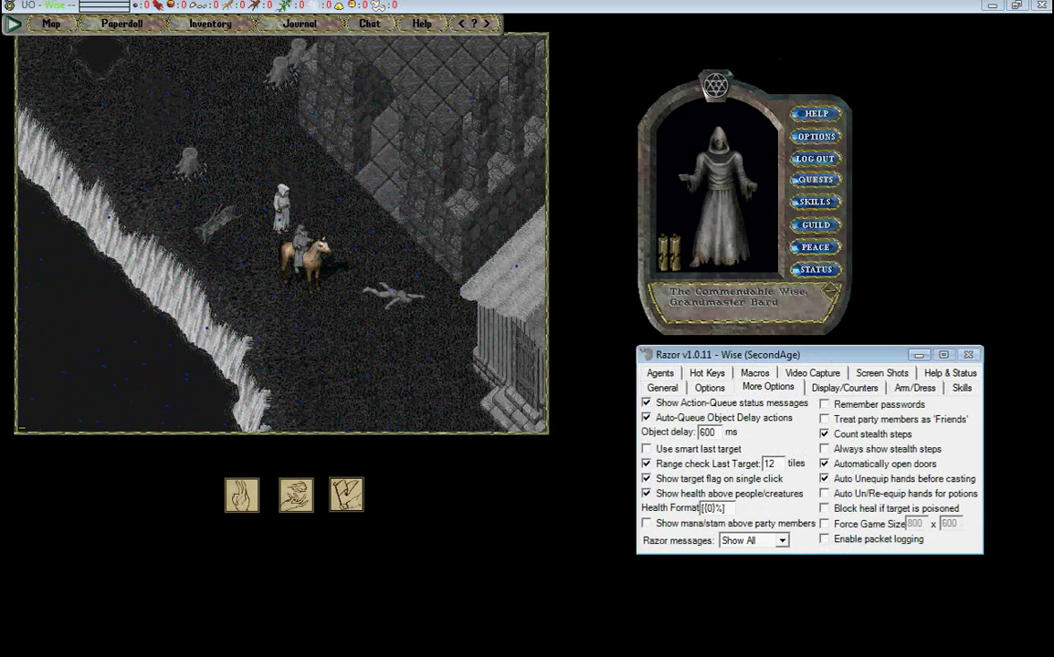